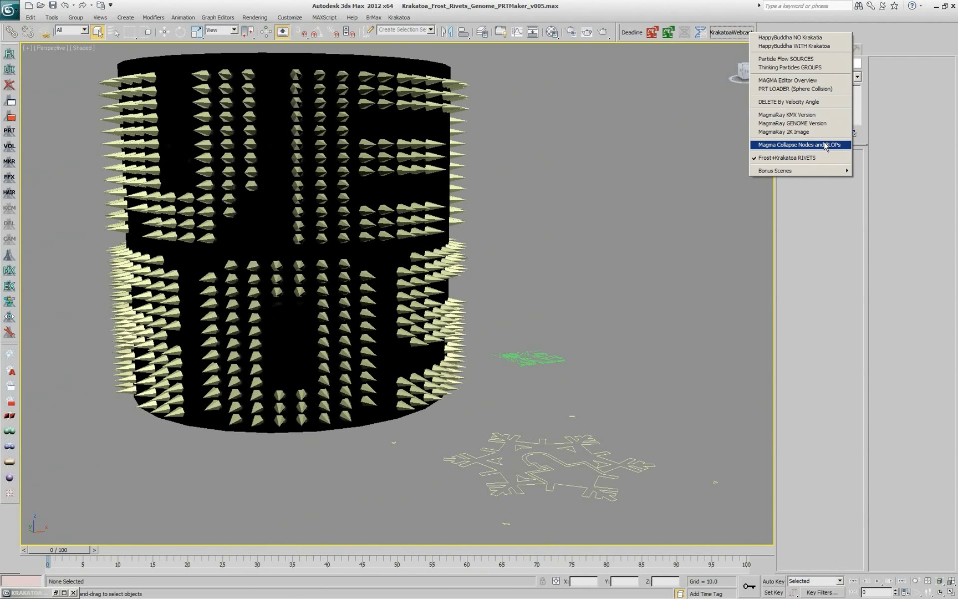
Load the MagmaRay KMX Version scene from the webcast presets and orbit the Camera001 view slightly around the objects.
{"action": "left_click", "coordinate": [829, 116]}
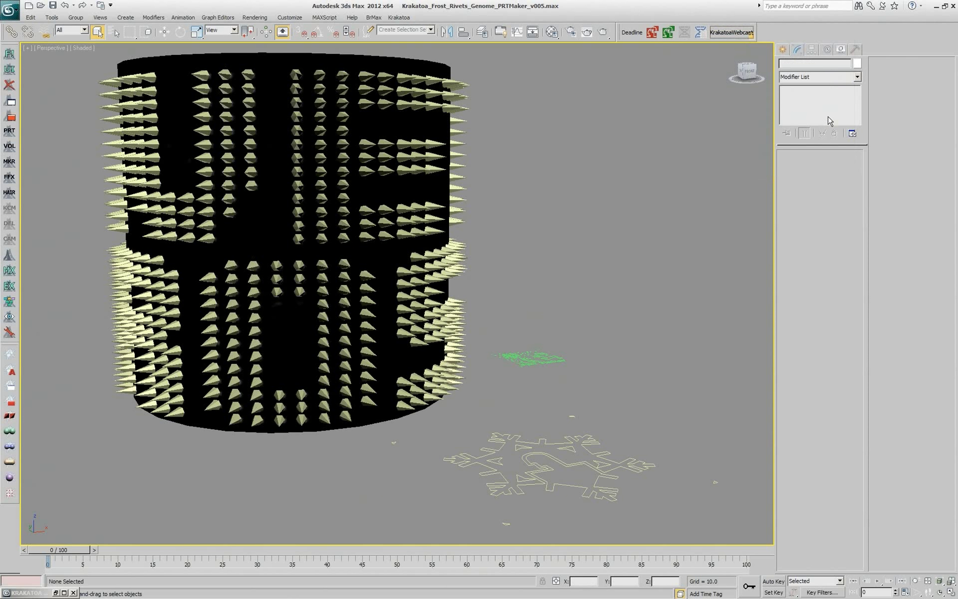
{"action": "left_click", "coordinate": [468, 384]}
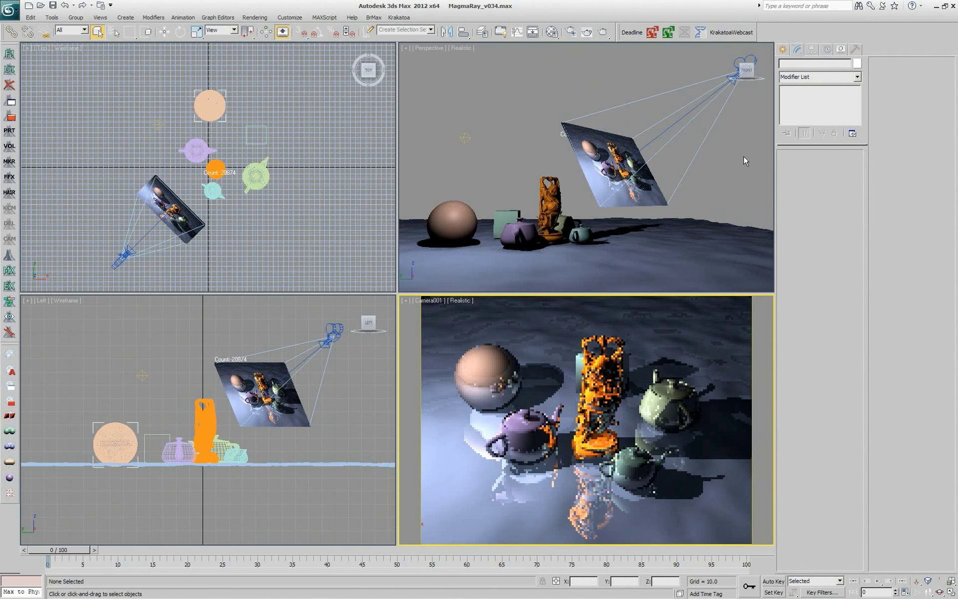
{"action": "left_click", "coordinate": [939, 592]}
{"action": "mouse_move", "coordinate": [597, 410]}
{"action": "left_mouse_down"}
{"action": "mouse_move", "coordinate": [605, 389]}
{"action": "mouse_move", "coordinate": [594, 411]}
{"action": "mouse_move", "coordinate": [579, 416]}
{"action": "mouse_move", "coordinate": [588, 410]}
{"action": "left_mouse_up"}
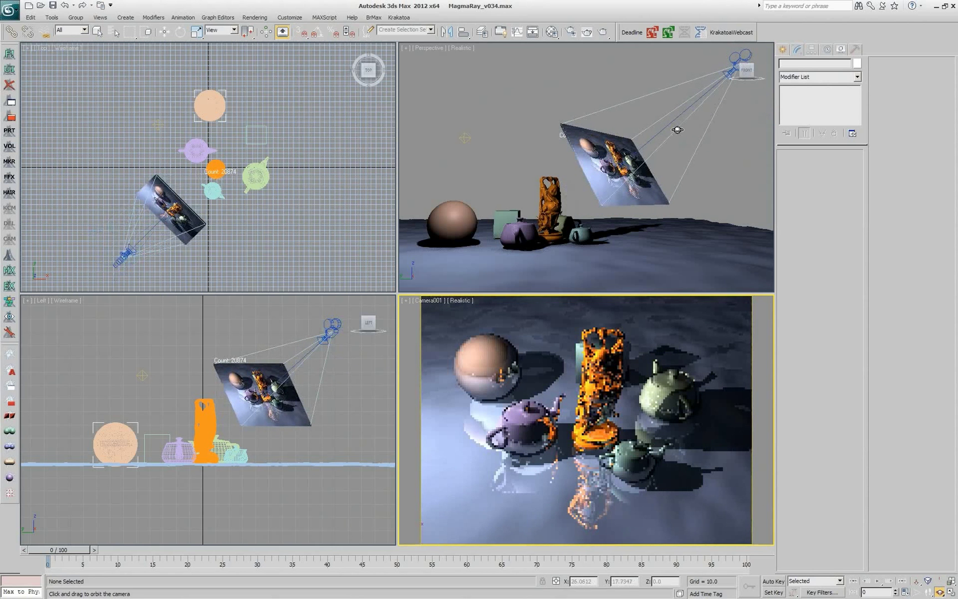
{"action": "left_click_drag", "start_coordinate": [548, 477], "coordinate": [544, 342]}
Move the omni light in the Perspective view along the Y axis to about Y 21.8.
{"action": "right_click", "coordinate": [472, 151]}
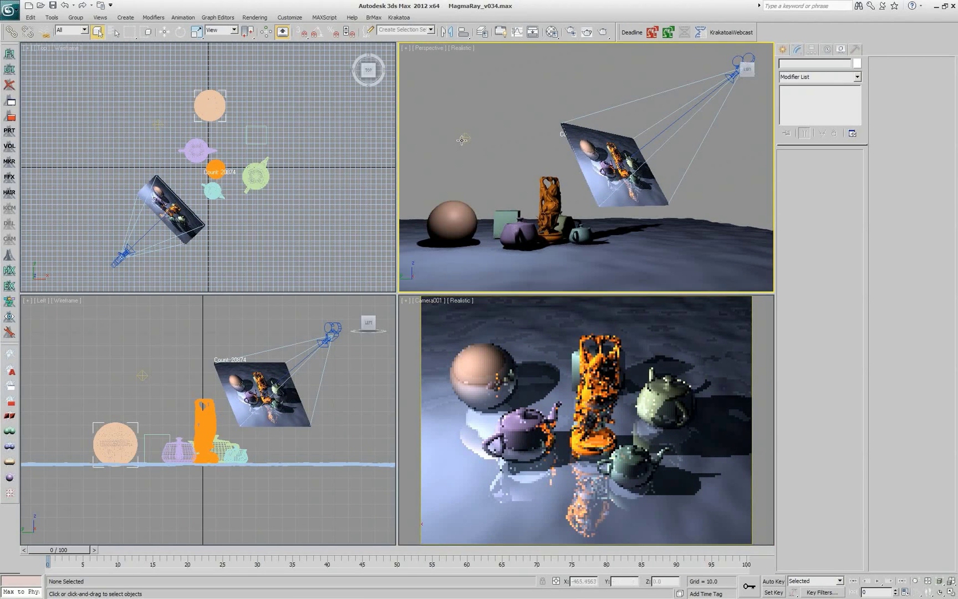
{"action": "left_click", "coordinate": [462, 140]}
{"action": "right_click", "coordinate": [444, 139]}
{"action": "left_click", "coordinate": [461, 149]}
{"action": "mouse_move", "coordinate": [476, 139]}
{"action": "left_mouse_down"}
{"action": "mouse_move", "coordinate": [498, 139]}
{"action": "mouse_move", "coordinate": [477, 138]}
{"action": "left_mouse_up"}
Set the omni light's colour to yellow-green with red 183, green 214 and blue 55.
{"action": "left_click", "coordinate": [819, 248]}
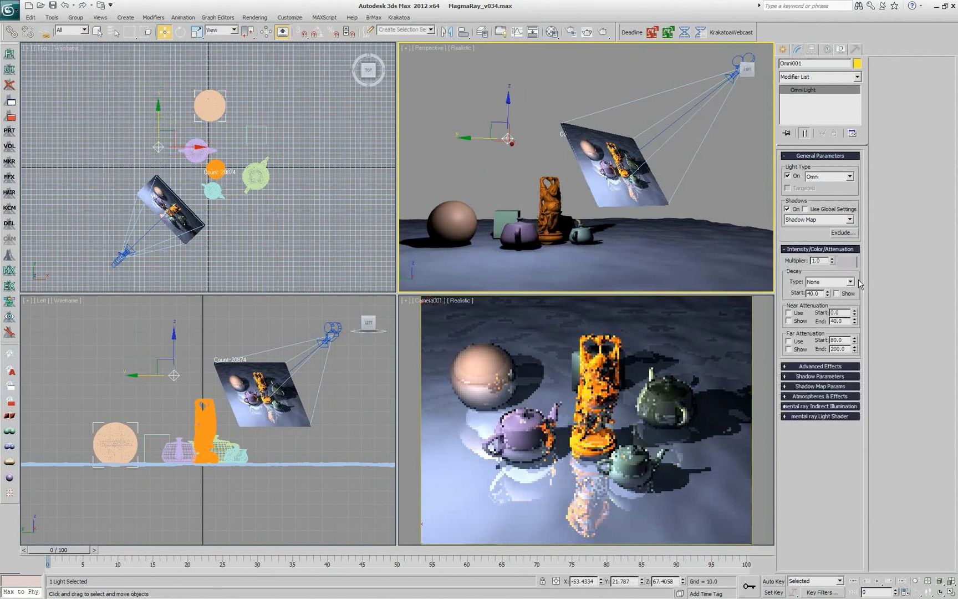
{"action": "left_click", "coordinate": [847, 262]}
{"action": "left_click_drag", "start_coordinate": [367, 80], "coordinate": [330, 81]}
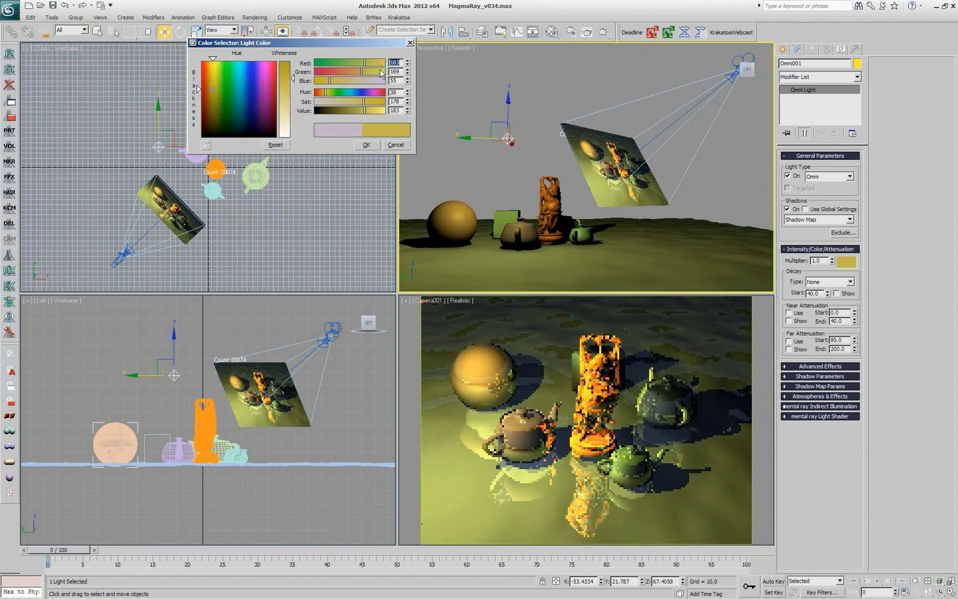
{"action": "left_click", "coordinate": [373, 72]}
{"action": "left_click", "coordinate": [366, 145]}
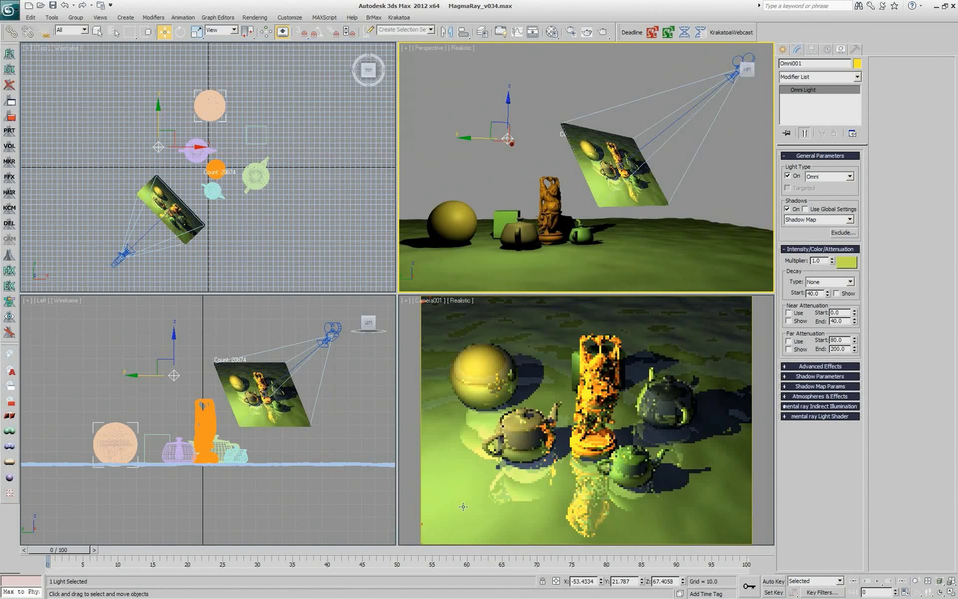
Scrub the animation to frame 43.
{"action": "left_click", "coordinate": [325, 549]}
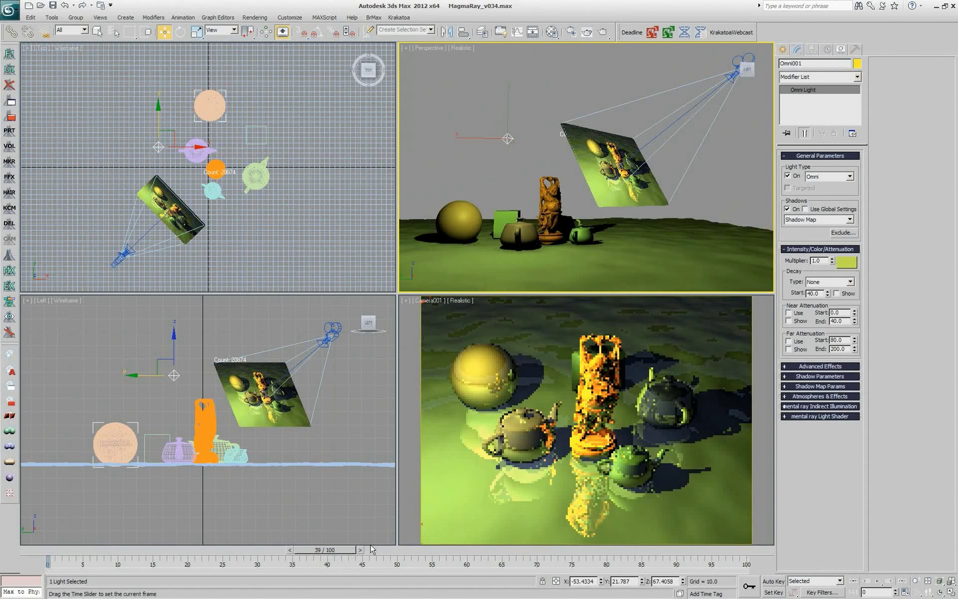
{"action": "left_click_drag", "start_coordinate": [370, 545], "coordinate": [348, 547]}
{"action": "key", "text": "w"}
Remove the tint from the omni light by lowering its colour saturation to 0.
{"action": "left_click", "coordinate": [846, 262]}
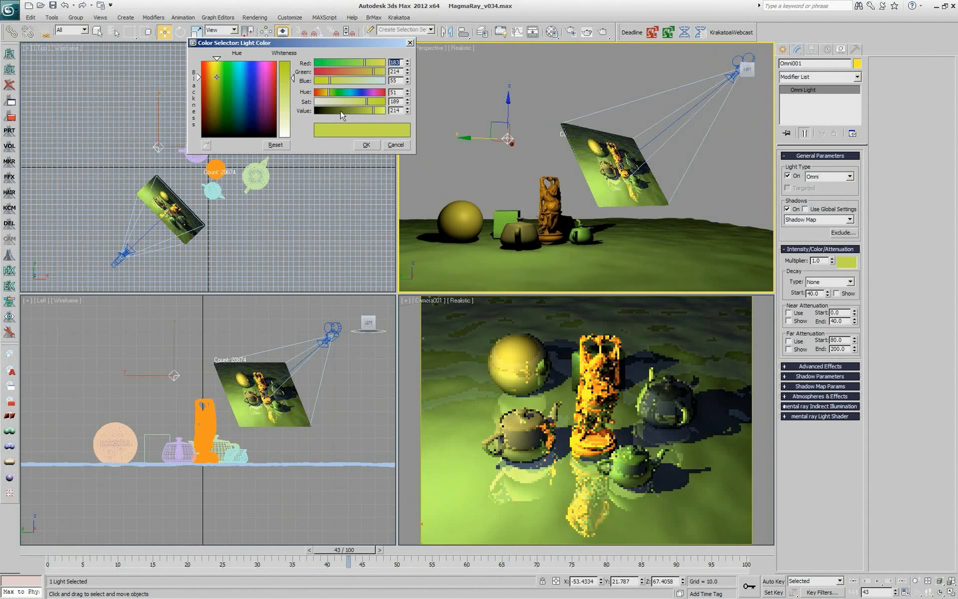
{"action": "left_click_drag", "start_coordinate": [341, 101], "coordinate": [313, 102]}
{"action": "left_click", "coordinate": [366, 145]}
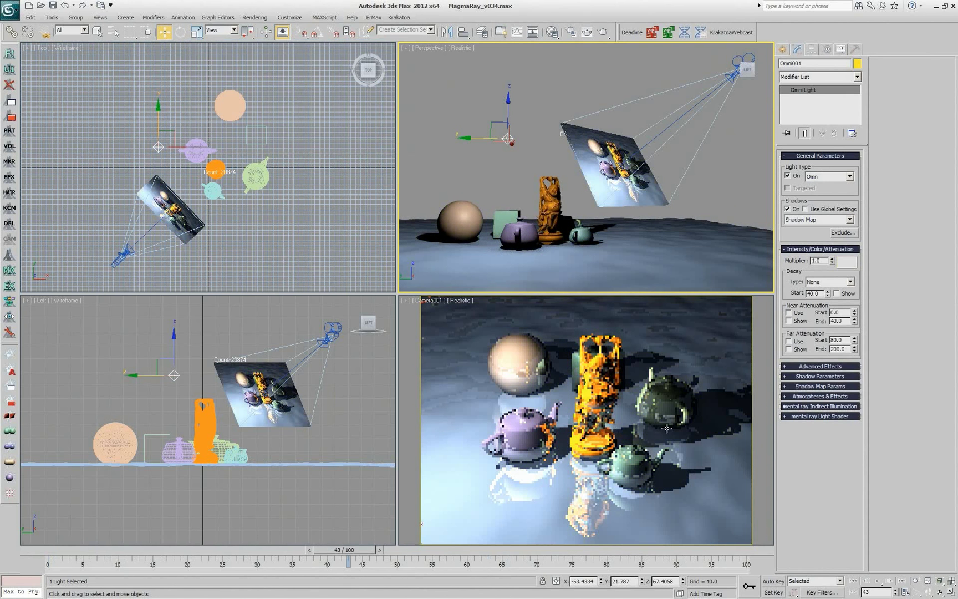
Load the MagmaRay GENOME Version scene from the webcast presets.
{"action": "right_click", "coordinate": [671, 363]}
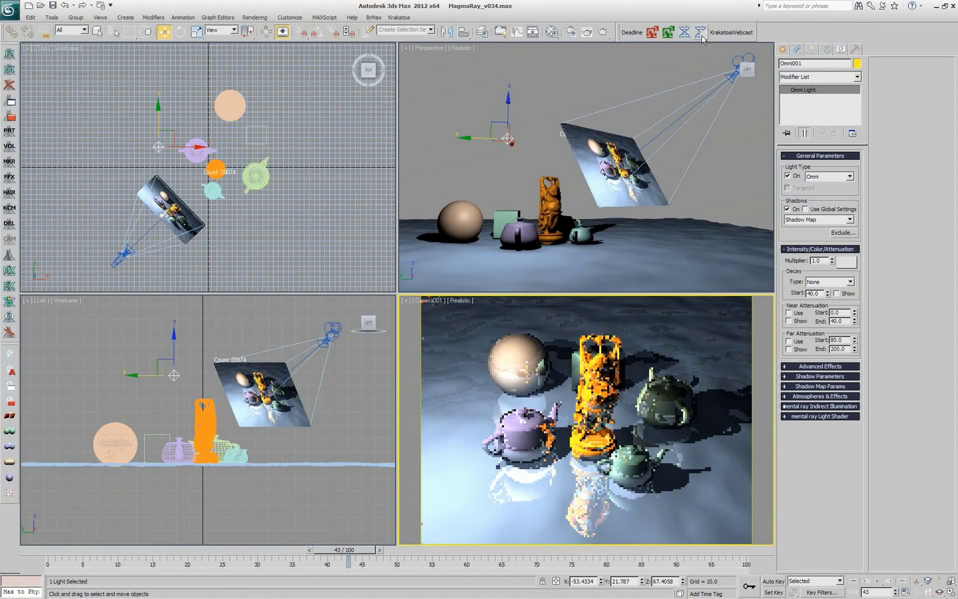
{"action": "left_click", "coordinate": [718, 31]}
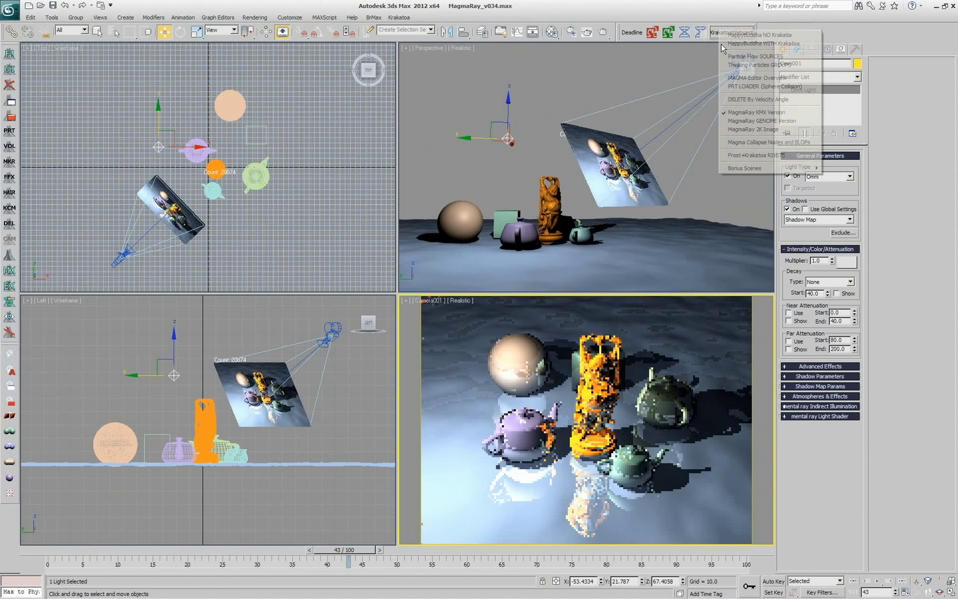
{"action": "left_click", "coordinate": [759, 120]}
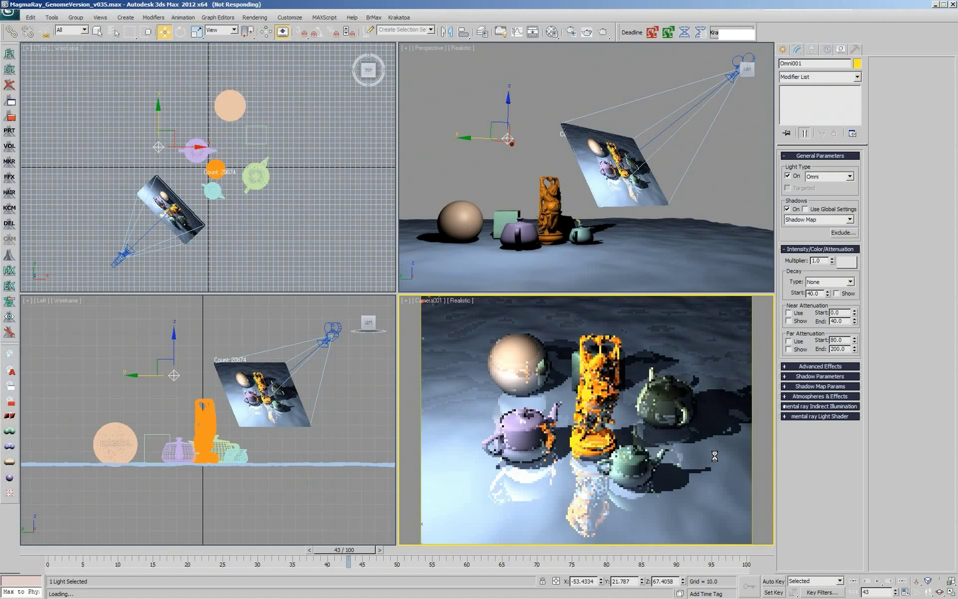
Select the image plane in front of the camera and scrub the animation to frame 29.
{"action": "left_click", "coordinate": [592, 422]}
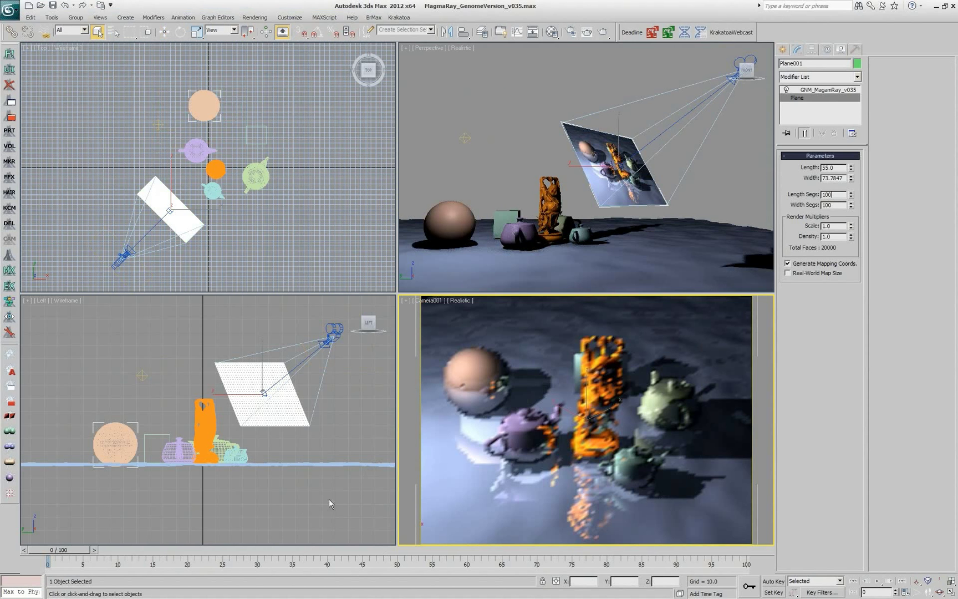
{"action": "left_click", "coordinate": [215, 550]}
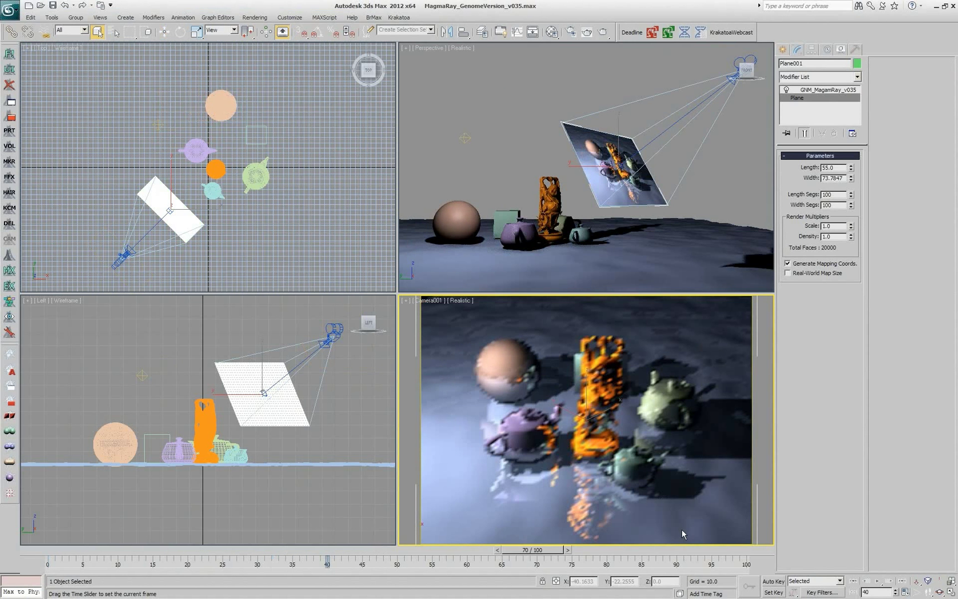
{"action": "left_click_drag", "start_coordinate": [268, 561], "coordinate": [253, 561]}
Set the plane's length and width segments to 1000 each.
{"action": "left_click", "coordinate": [834, 194]}
{"action": "type", "text": "0"}
{"action": "key", "text": "Return"}
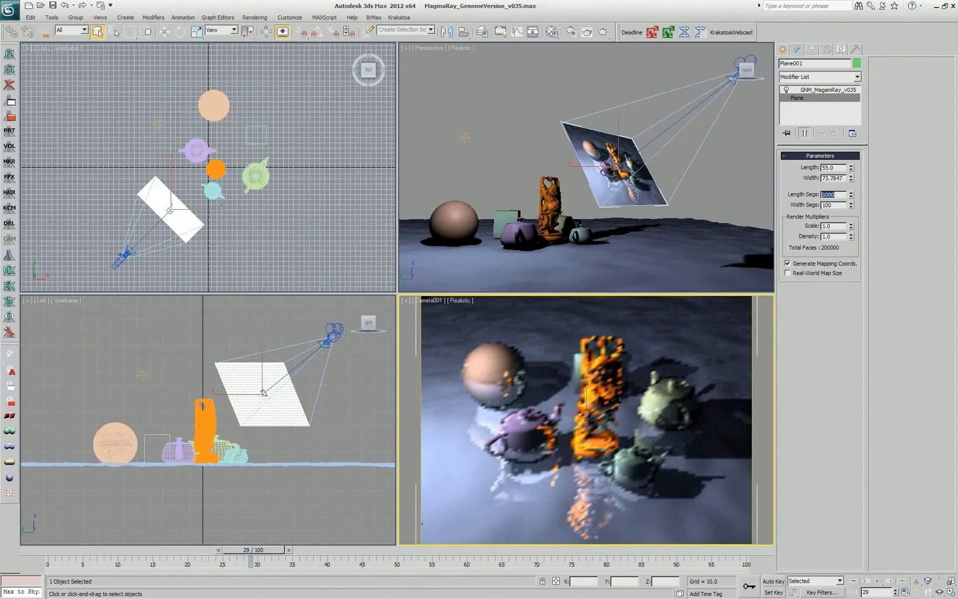
{"action": "key", "text": "Tab"}
{"action": "type", "text": "1000"}
{"action": "key", "text": "Return"}
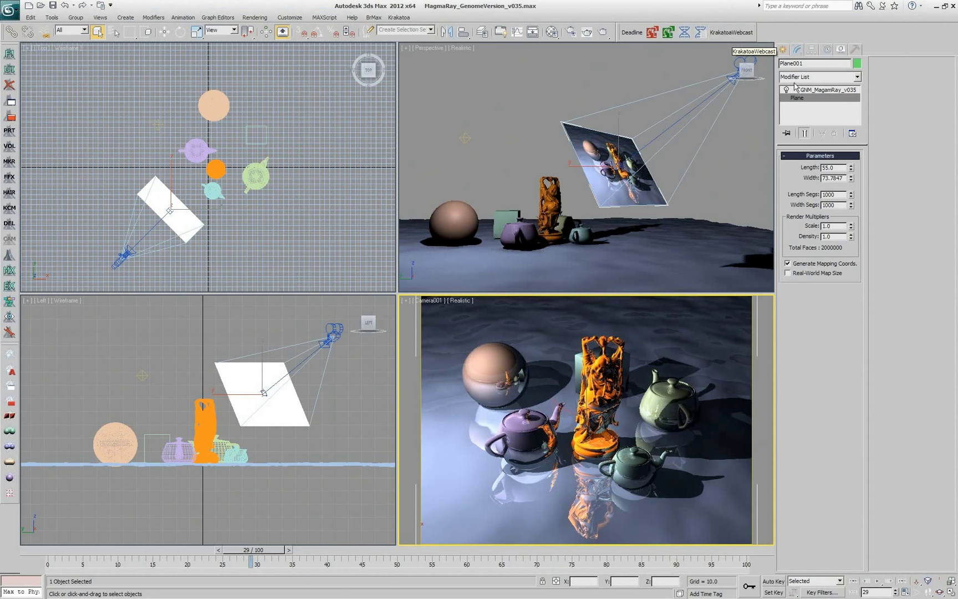
View the MagmaRay 2K Image render from the webcast presets and close it.
{"action": "left_click", "coordinate": [742, 34]}
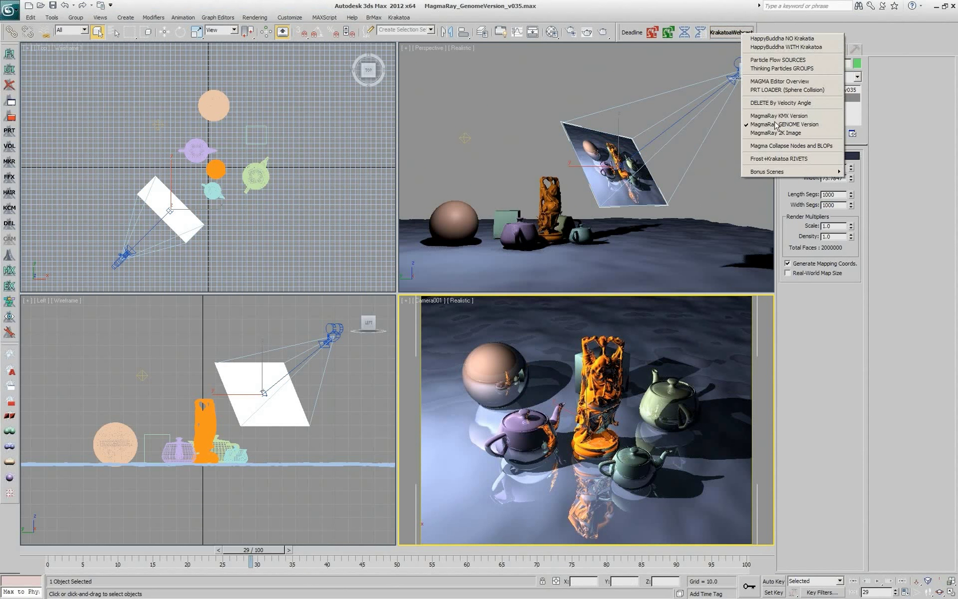
{"action": "left_click", "coordinate": [773, 135]}
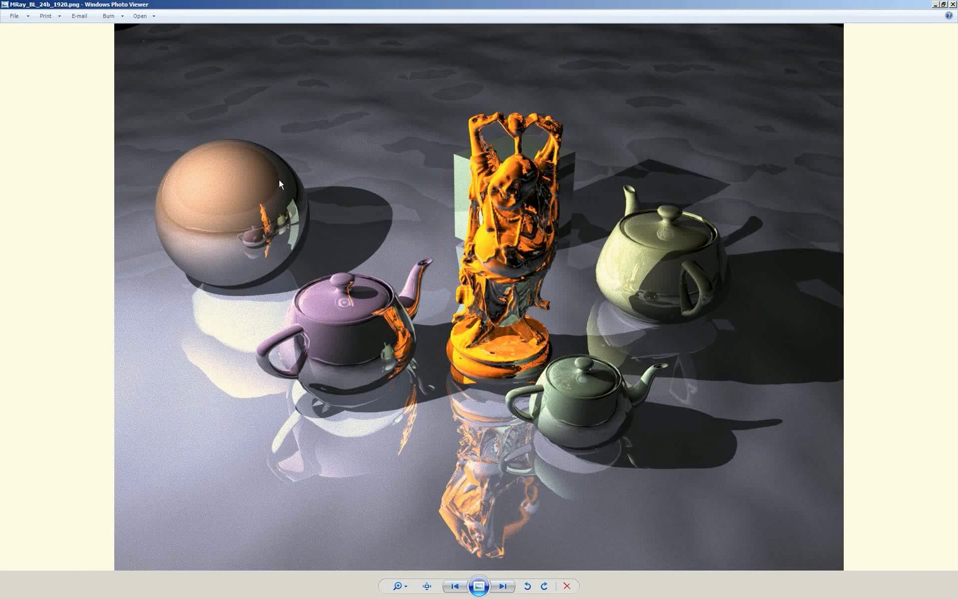
{"action": "left_click", "coordinate": [952, 3]}
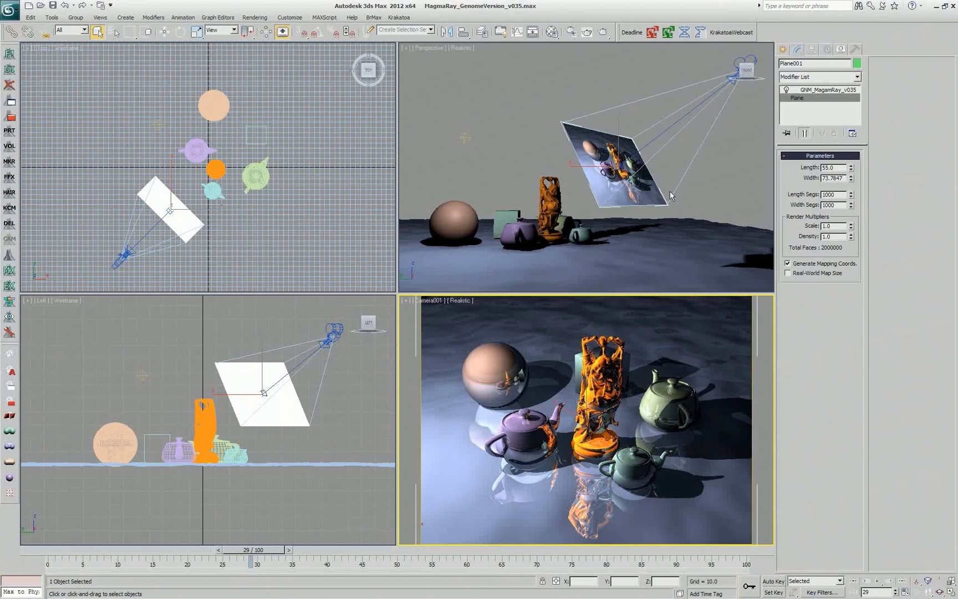
Reload the MagmaRay KMX Version scene and open the Magma editor for the image plane volume's Magma_Emi_Col modifier, uncovering the Camera001 view.
{"action": "left_click", "coordinate": [731, 33]}
{"action": "left_click", "coordinate": [793, 119]}
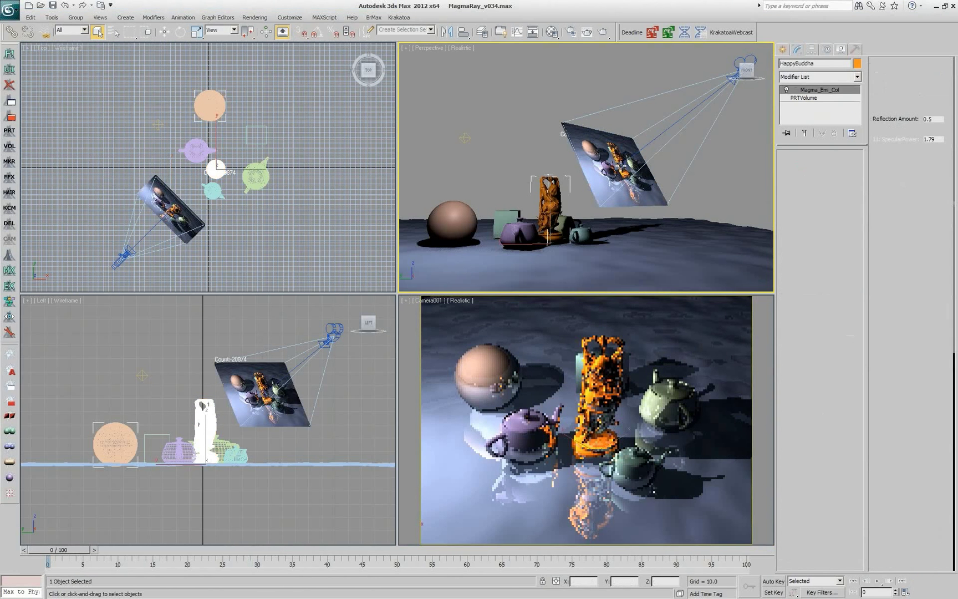
{"action": "left_click", "coordinate": [691, 92]}
{"action": "left_click", "coordinate": [819, 89]}
{"action": "left_click", "coordinate": [818, 172]}
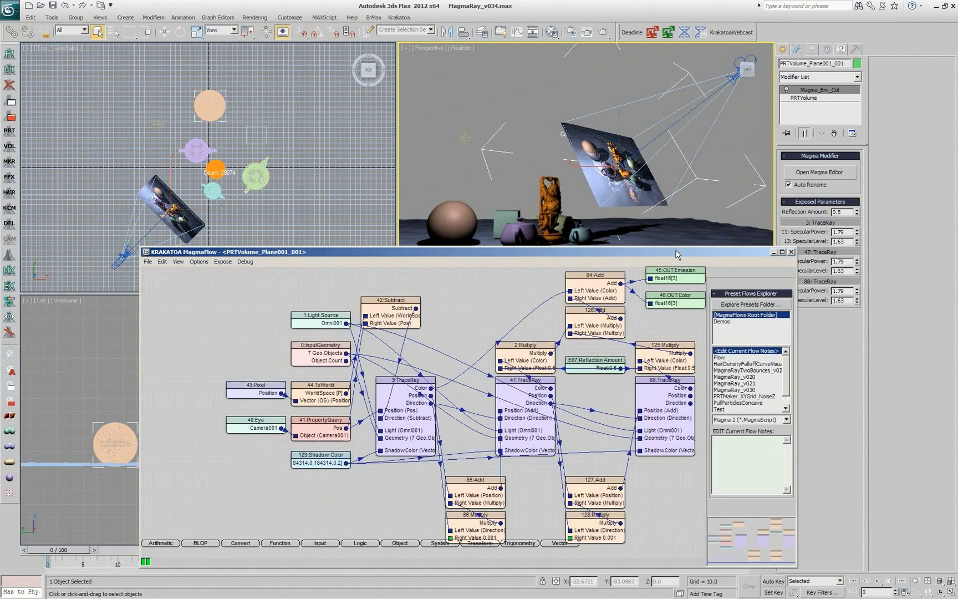
{"action": "left_click_drag", "start_coordinate": [668, 246], "coordinate": [562, 59]}
Examine the node network inside the 3:TraceRay BLOP and exit BLOP editing.
{"action": "left_click", "coordinate": [312, 244]}
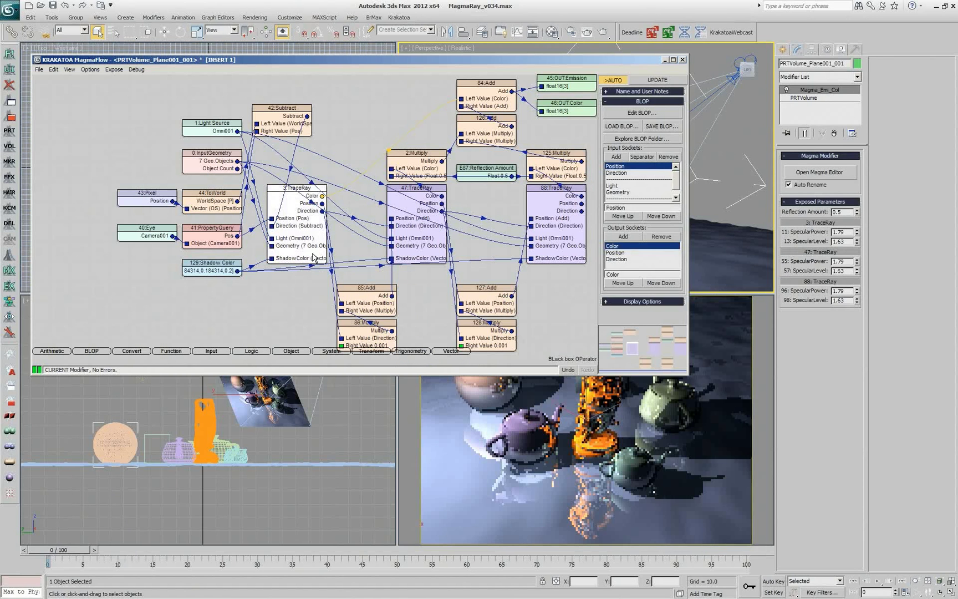
{"action": "left_click", "coordinate": [637, 113]}
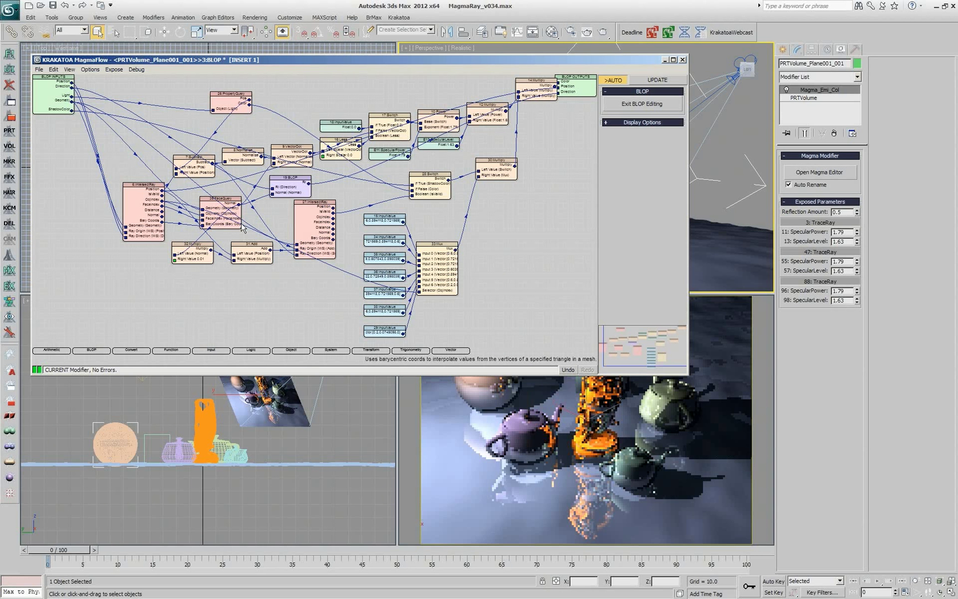
{"action": "scroll", "coordinate": [241, 227], "scroll_direction": "up", "scroll_amount": 1}
{"action": "scroll", "coordinate": [241, 227], "scroll_direction": "up", "scroll_amount": 2}
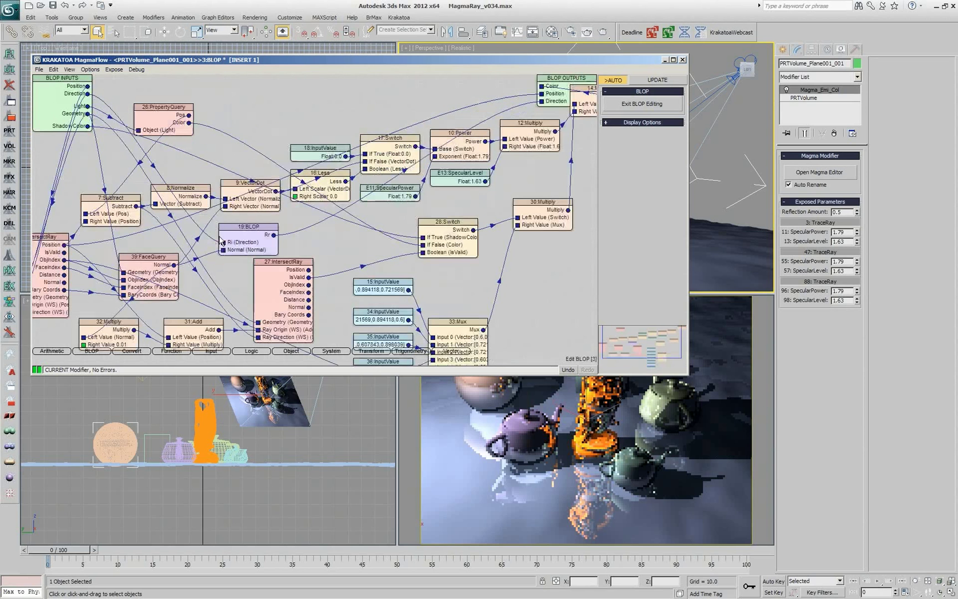
{"action": "middle_click_drag", "start_coordinate": [375, 172], "coordinate": [374, 177]}
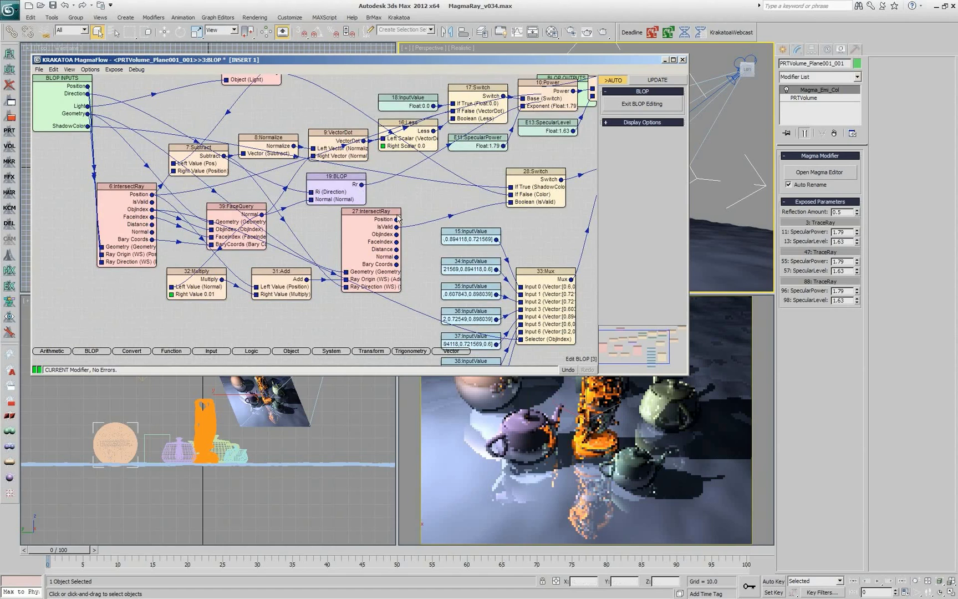
{"action": "middle_click_drag", "start_coordinate": [397, 217], "coordinate": [358, 274]}
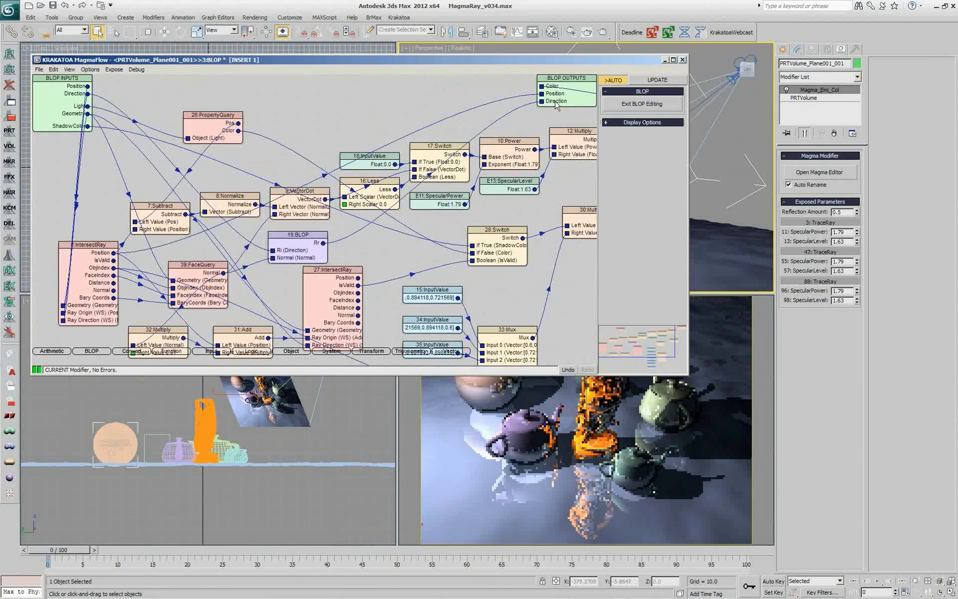
{"action": "left_click", "coordinate": [629, 106]}
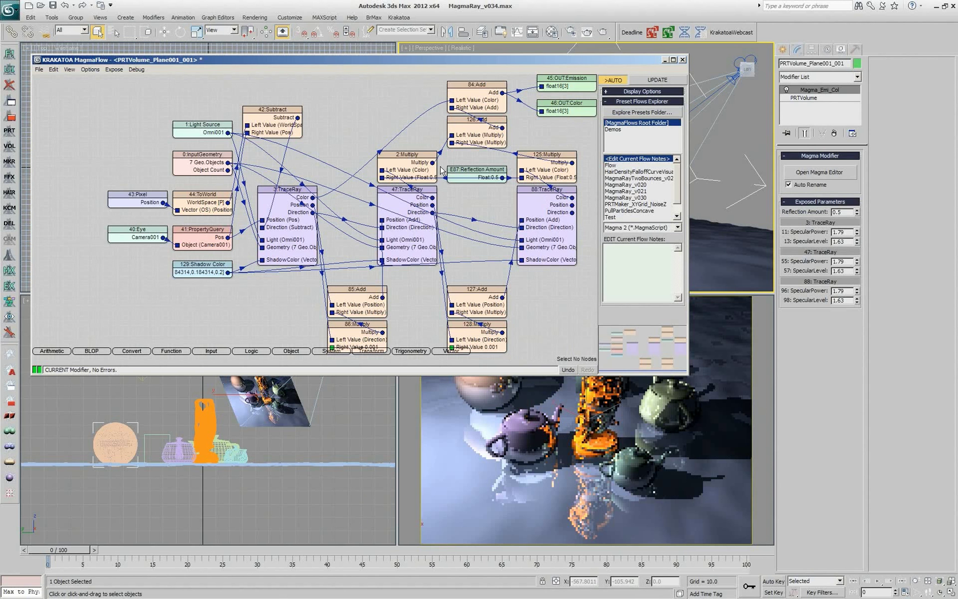
Disable the 84:Add node to preview the image without reflections, and enable it again.
{"action": "left_click", "coordinate": [499, 170]}
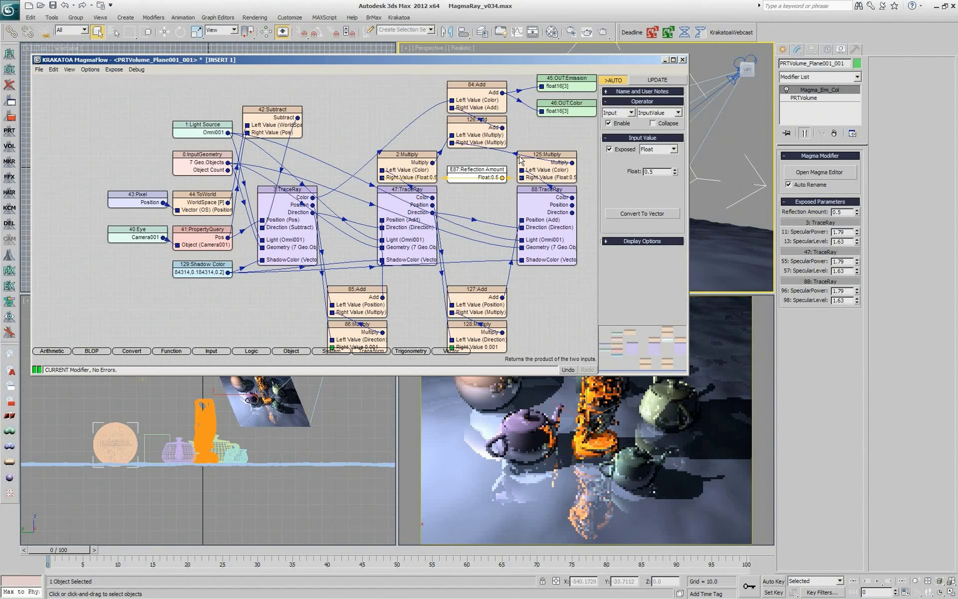
{"action": "left_click", "coordinate": [483, 99]}
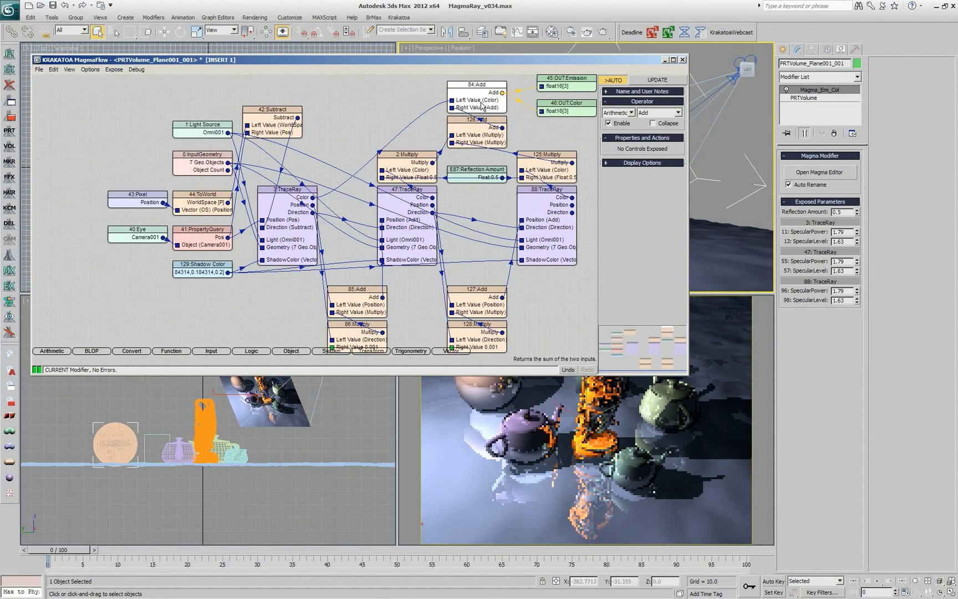
{"action": "key", "text": "ctrl+e"}
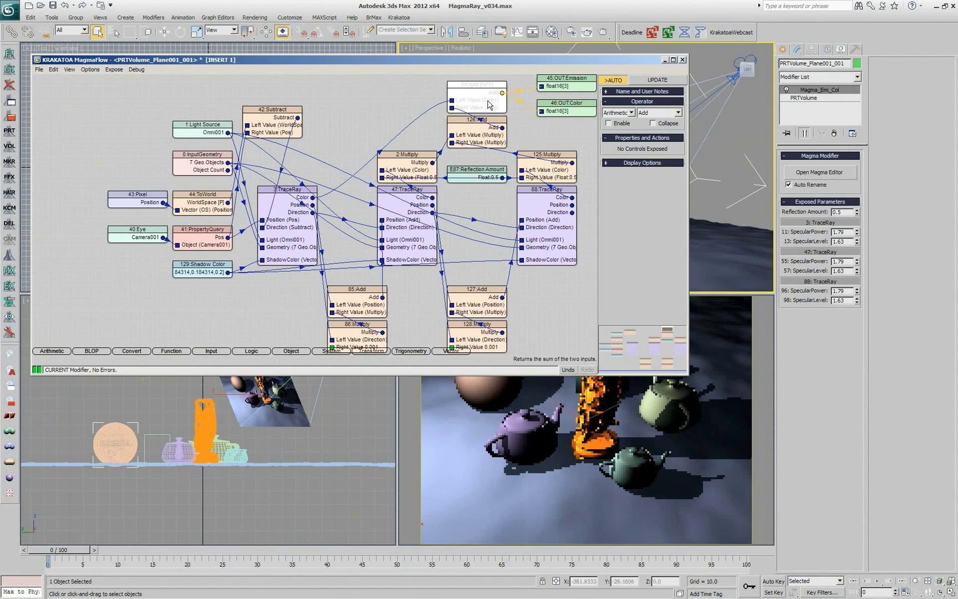
{"action": "key", "text": "ctrl+e"}
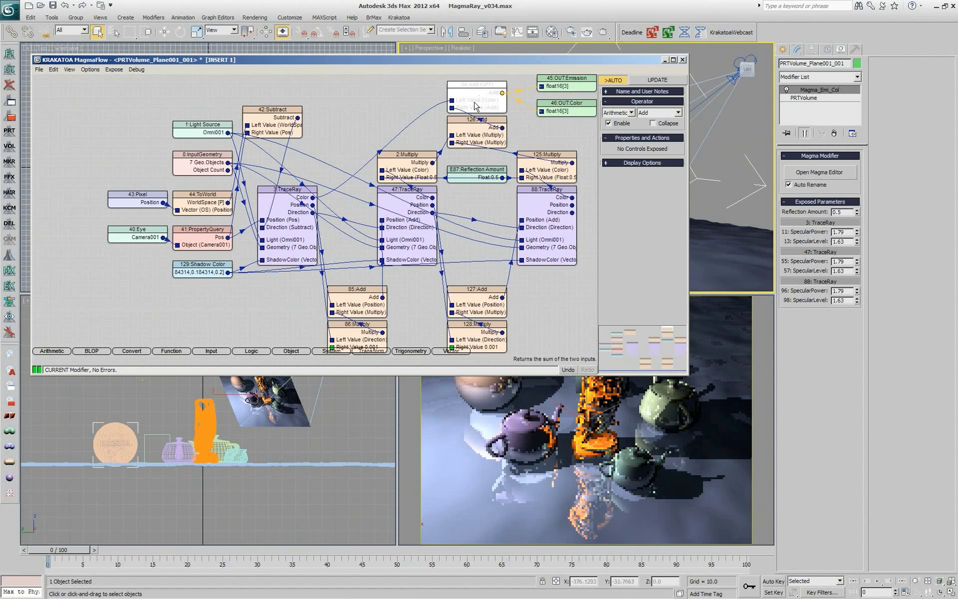
Temporarily disable the 126:Add node to preview its contribution, and shorten the Magma editor to uncover the Camera001 view.
{"action": "left_click", "coordinate": [469, 128]}
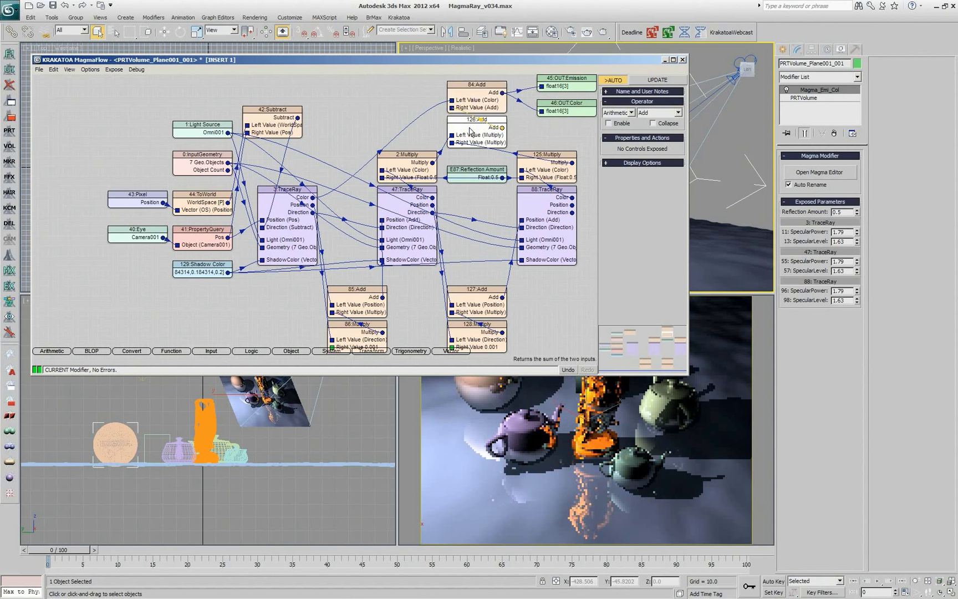
{"action": "key", "text": "e"}
{"action": "left_click_drag", "start_coordinate": [520, 376], "coordinate": [522, 294]}
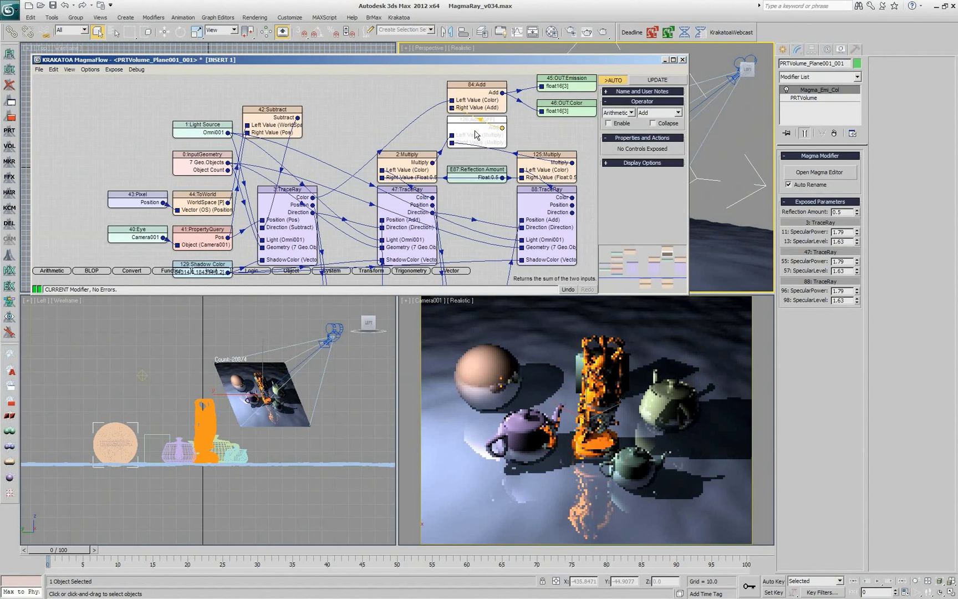
{"action": "key", "text": "ctrl+e"}
Set the Reflection Amount of the image plane volume's Magma modifier to 1.0.
{"action": "left_click", "coordinate": [476, 172]}
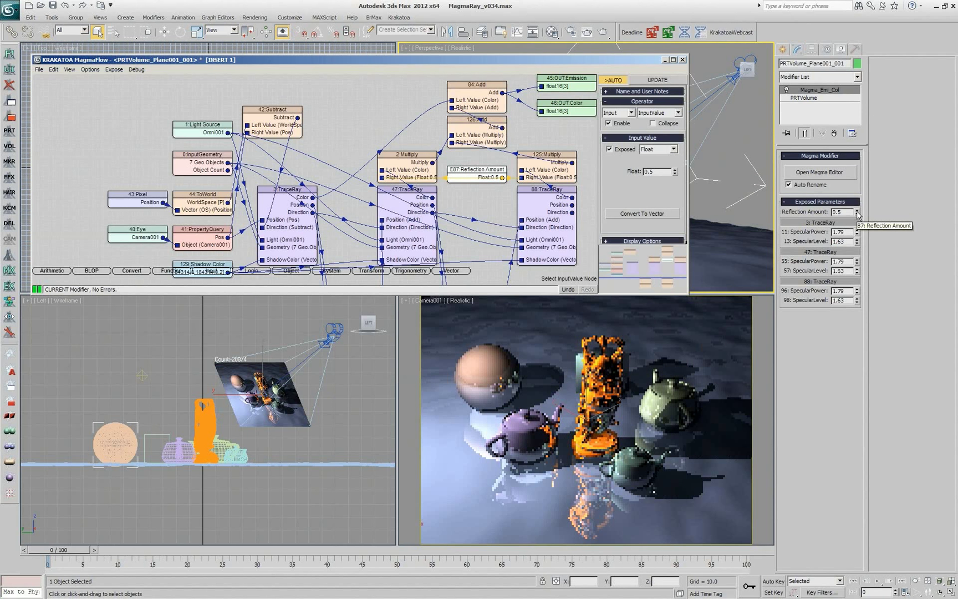
{"action": "mouse_move", "coordinate": [857, 215]}
{"action": "left_mouse_down"}
{"action": "mouse_move", "coordinate": [855, 176]}
{"action": "mouse_move", "coordinate": [848, 214]}
{"action": "left_mouse_up"}
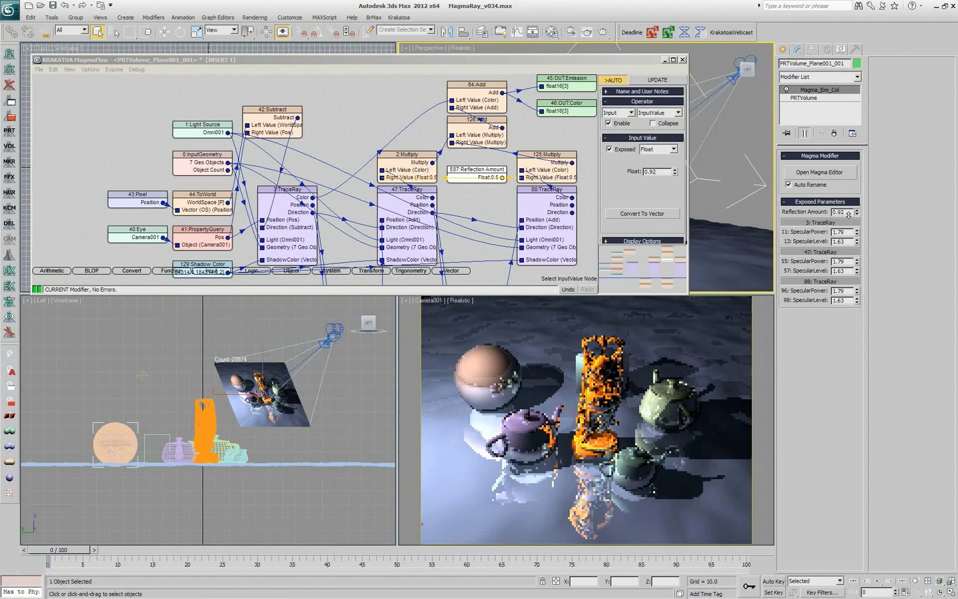
{"action": "double_click", "coordinate": [848, 214]}
{"action": "type", "text": "1"}
{"action": "key", "text": "Return"}
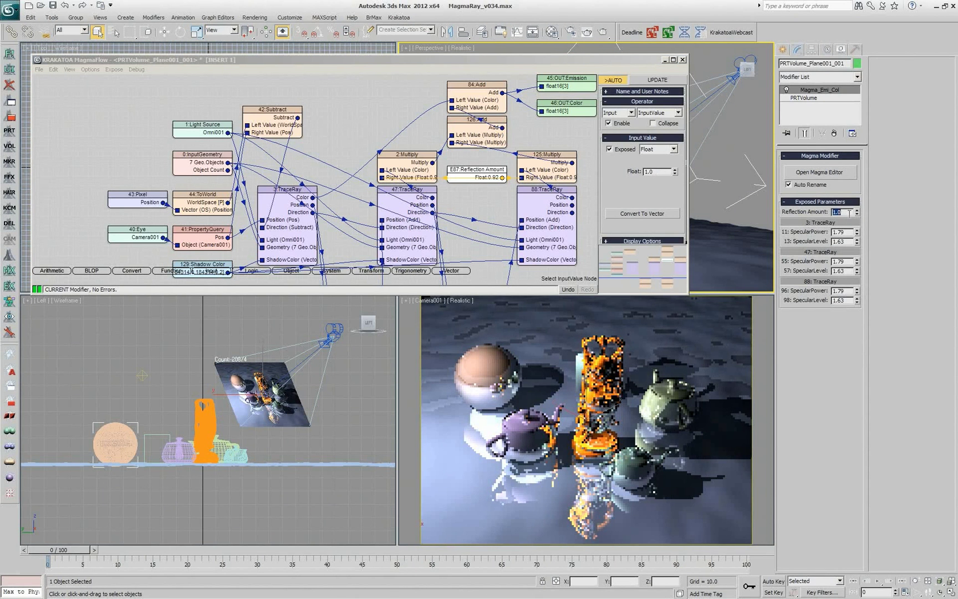
Open the 3:TraceRay BLOP and examine its nodes from the specular calculation to the 33:Mux node and its color inputs.
{"action": "left_click", "coordinate": [363, 138]}
{"action": "left_click", "coordinate": [371, 206]}
{"action": "middle_click_drag", "start_coordinate": [346, 176], "coordinate": [274, 126]}
{"action": "middle_click_drag", "start_coordinate": [403, 195], "coordinate": [405, 199]}
{"action": "left_click", "coordinate": [209, 167]}
{"action": "mouse_move", "coordinate": [654, 227]}
{"action": "left_mouse_down"}
{"action": "mouse_move", "coordinate": [657, 155]}
{"action": "mouse_move", "coordinate": [658, 244]}
{"action": "left_mouse_up"}
{"action": "left_click", "coordinate": [637, 113]}
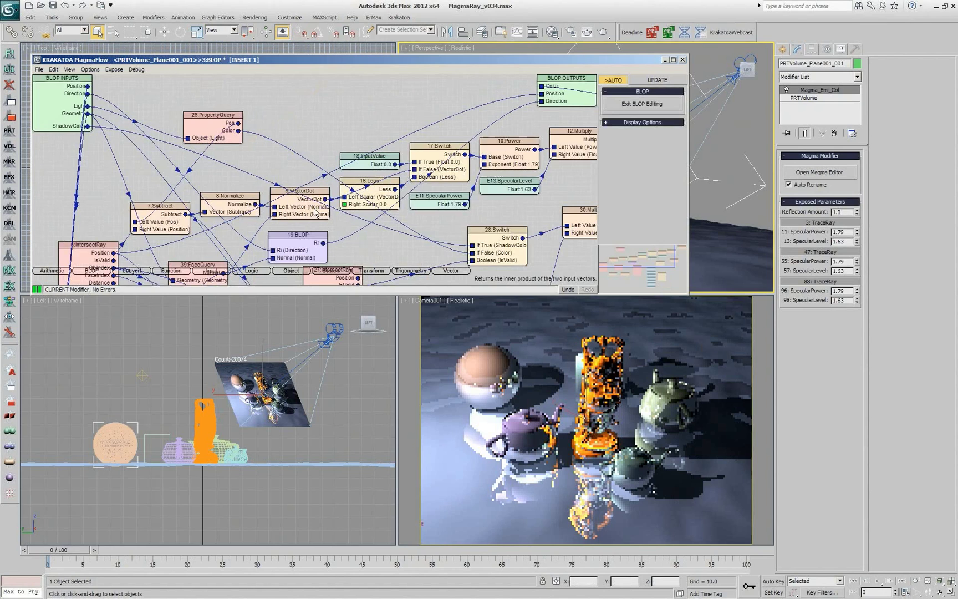
{"action": "middle_click_drag", "start_coordinate": [315, 209], "coordinate": [320, 129]}
{"action": "middle_click_drag", "start_coordinate": [500, 178], "coordinate": [499, 186]}
{"action": "middle_click_drag", "start_coordinate": [483, 143], "coordinate": [460, 83]}
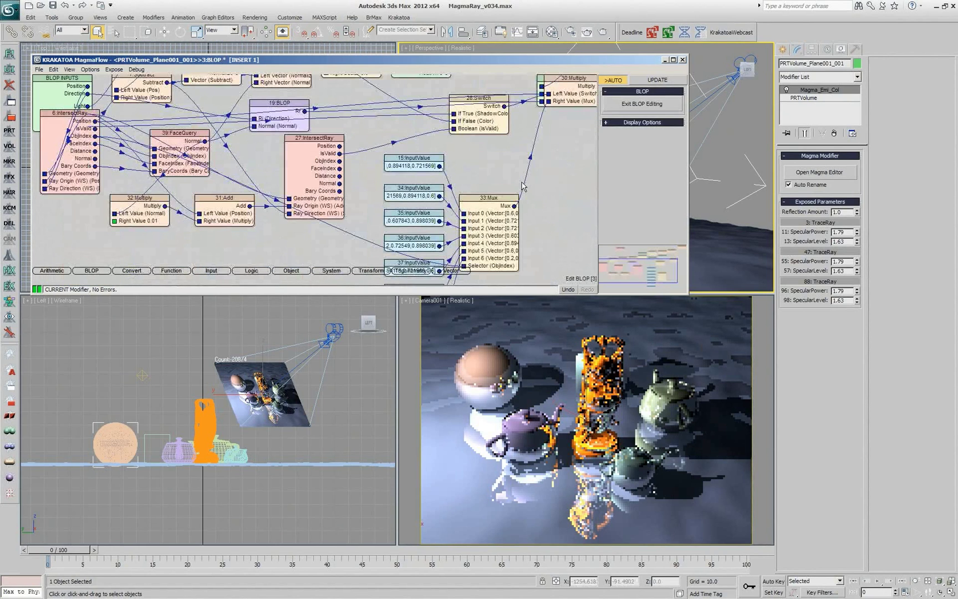
{"action": "scroll", "coordinate": [523, 186], "scroll_direction": "down", "scroll_amount": 3}
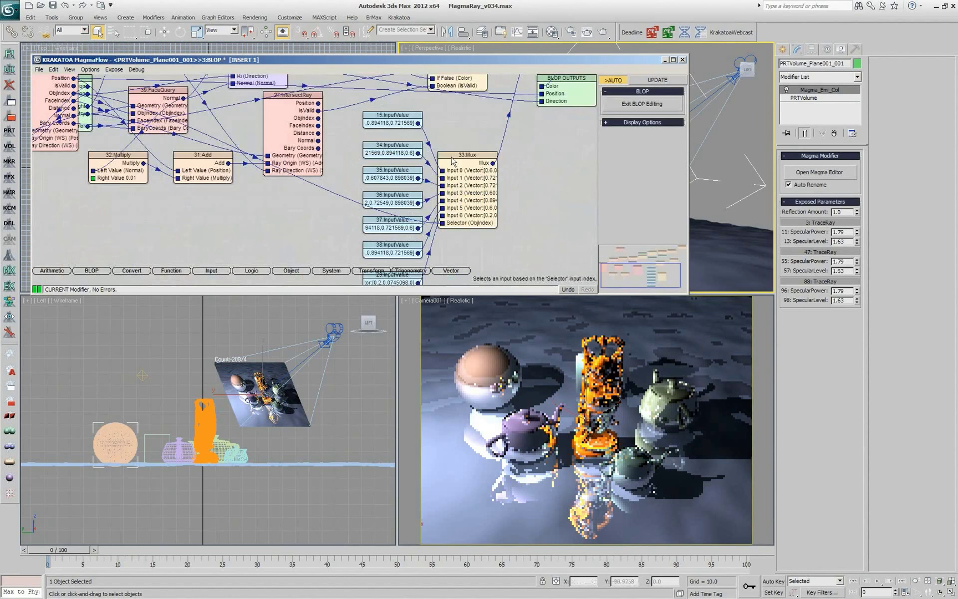
Select the 15:InputValue node, turn on color swatches in InputVector nodes, and clear the node selection.
{"action": "left_click", "coordinate": [409, 153]}
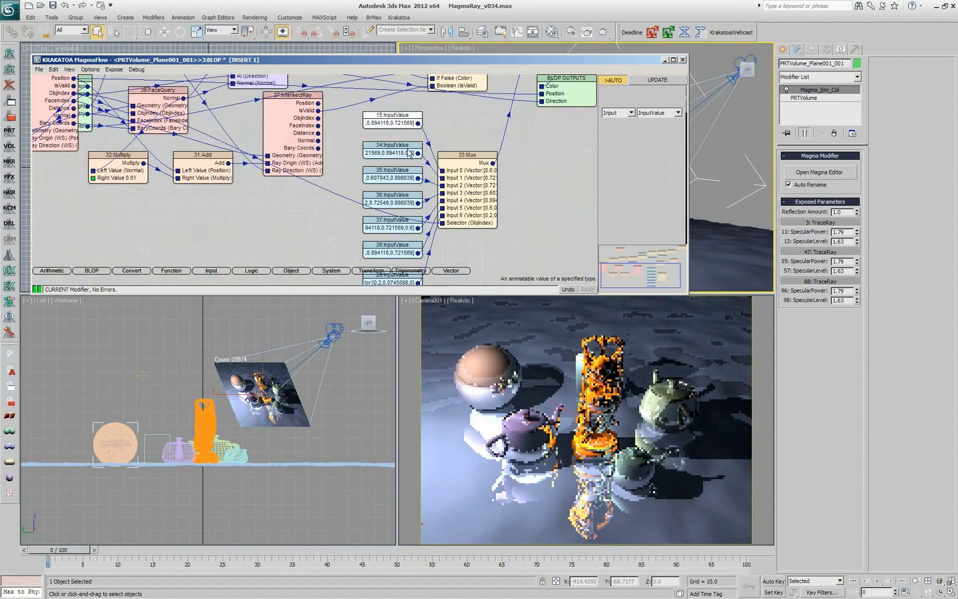
{"action": "left_click", "coordinate": [114, 70]}
{"action": "mouse_move", "coordinate": [90, 70]}
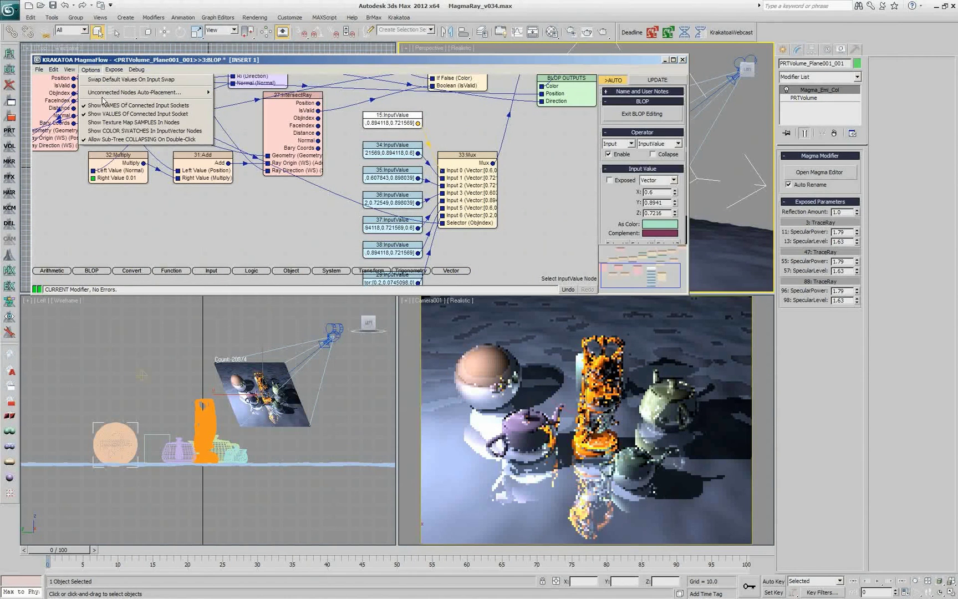
{"action": "left_click", "coordinate": [114, 131]}
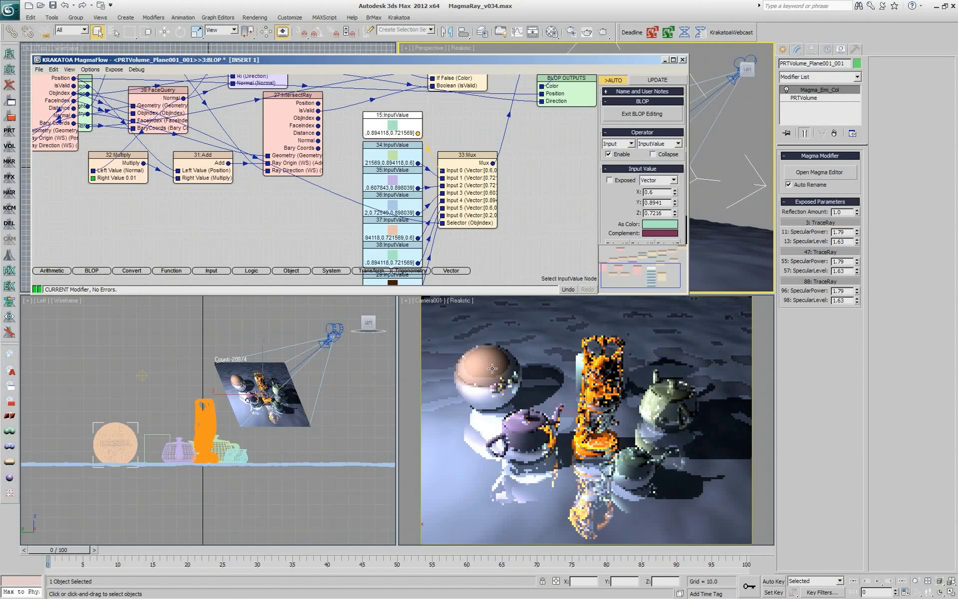
{"action": "left_click", "coordinate": [526, 225]}
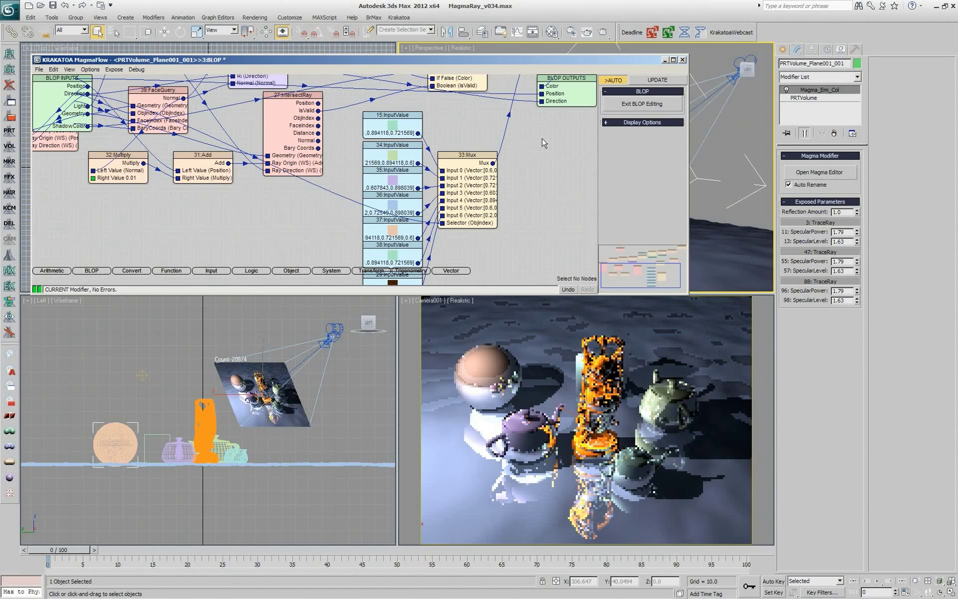
Close the Magma editor and make the Camera001 viewport active.
{"action": "left_click", "coordinate": [681, 60]}
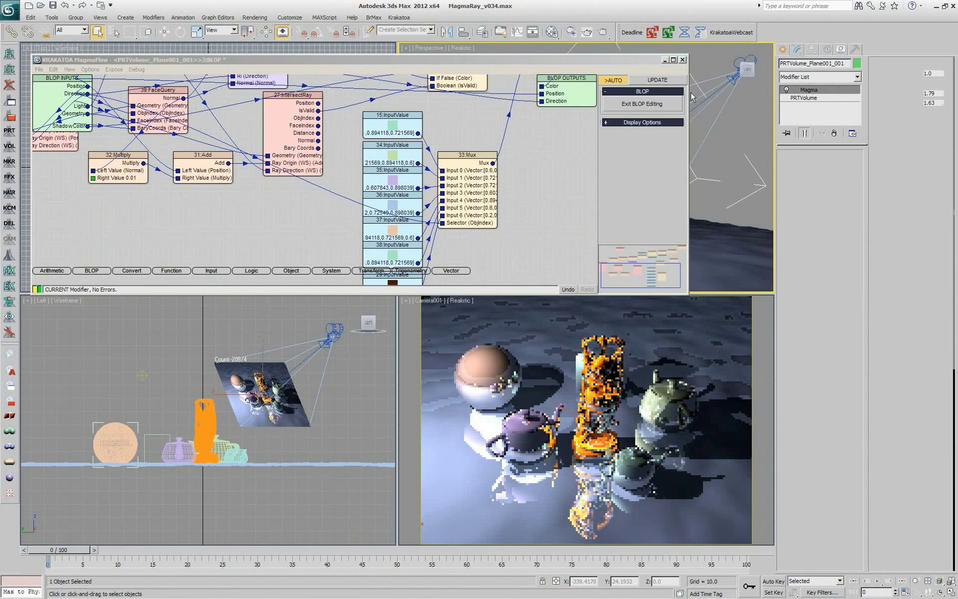
{"action": "right_click", "coordinate": [635, 333]}
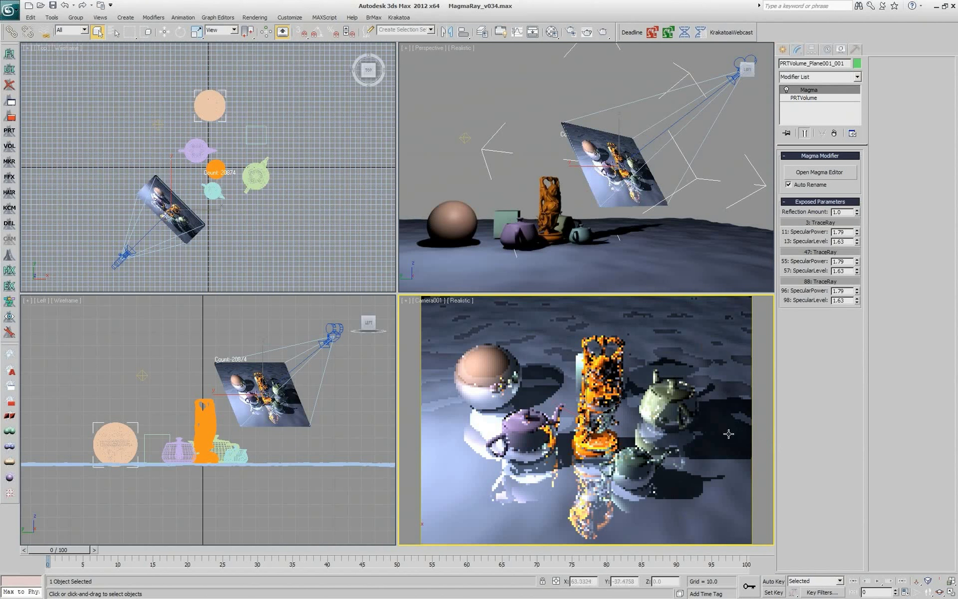